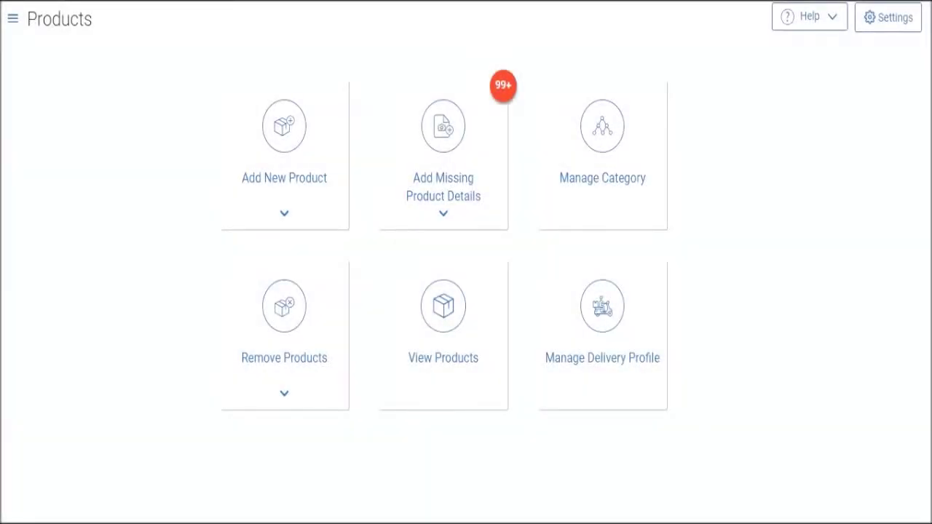
From the Add New Product card's options, choose Bulk Add New Product.
click(287, 212)
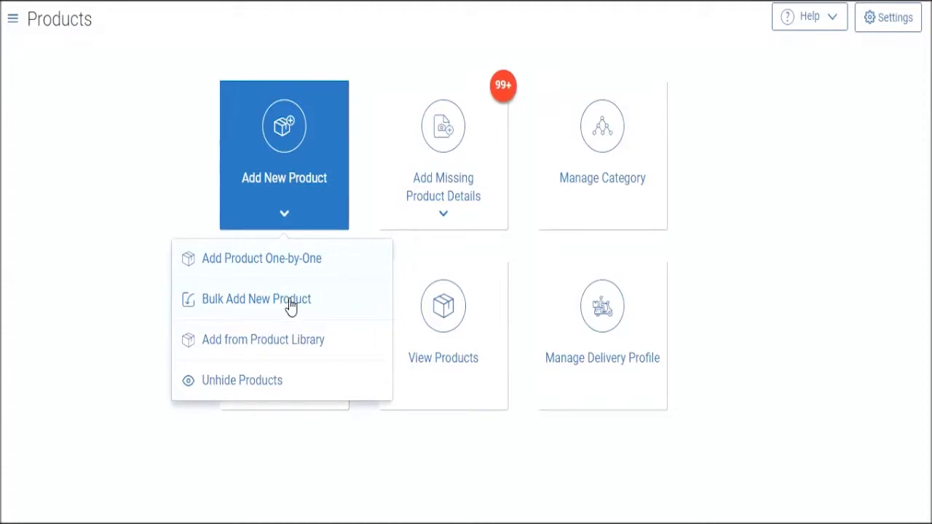
click(139, 189)
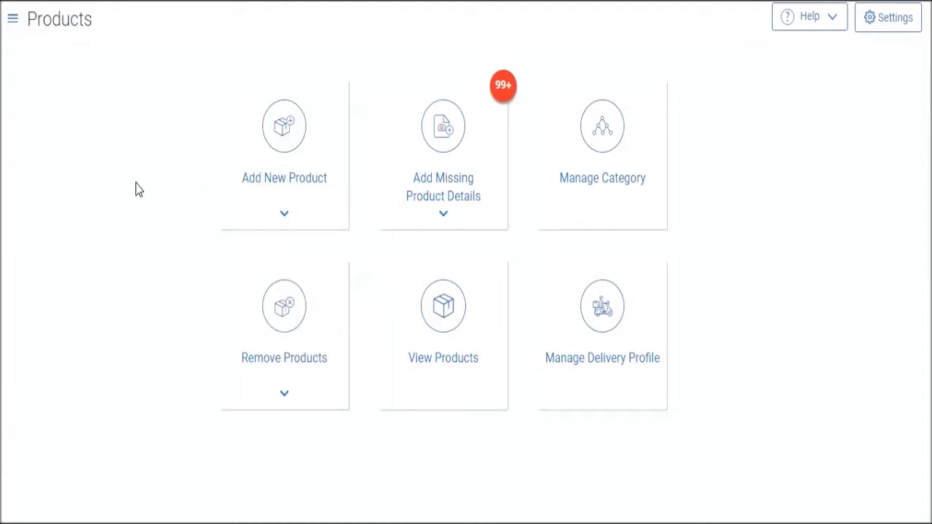
click(254, 214)
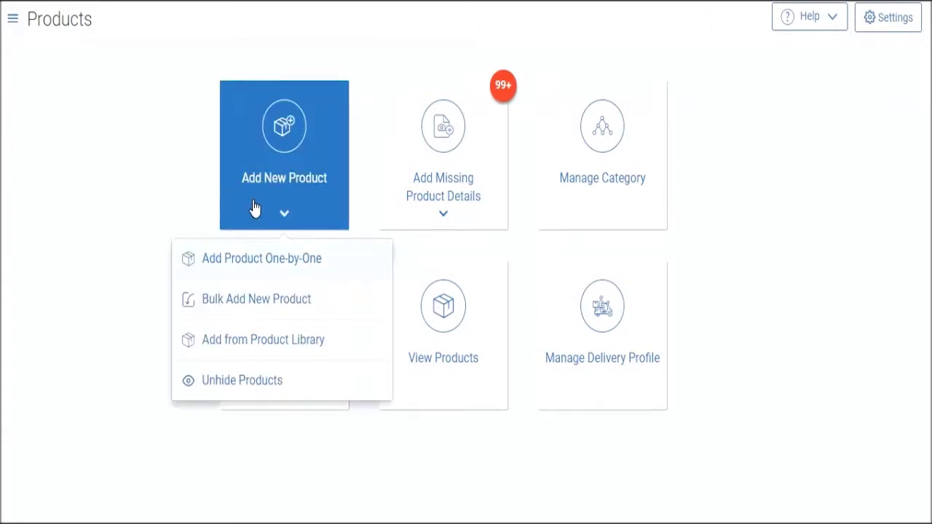
click(246, 311)
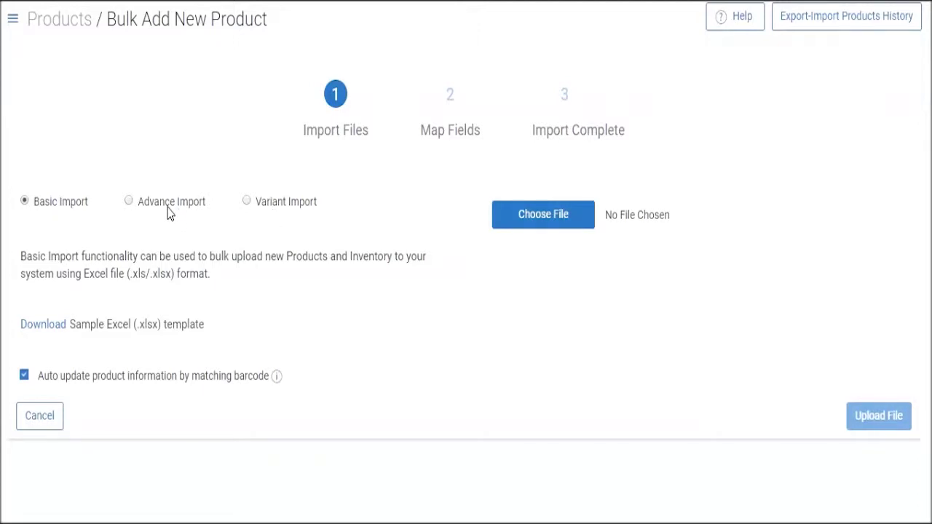
Select Advance Import and download its sample .xlsx template.
click(129, 202)
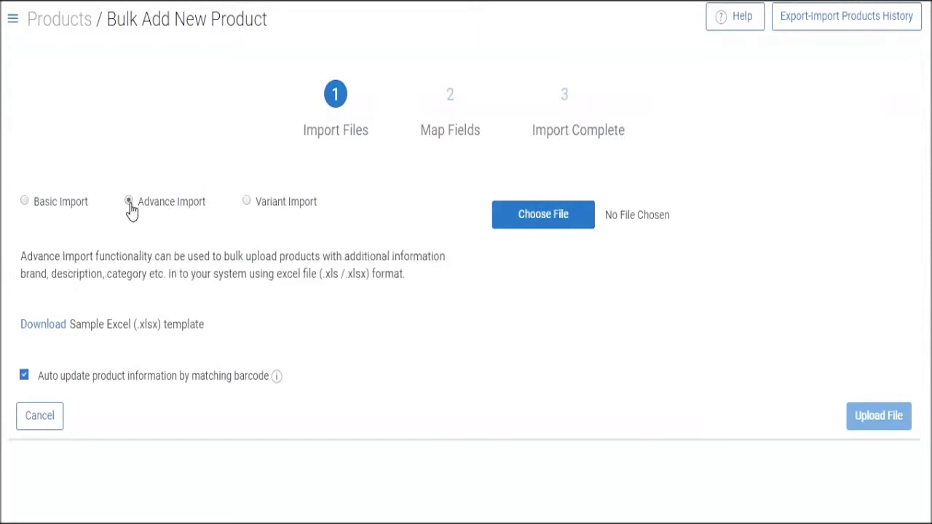
click(64, 331)
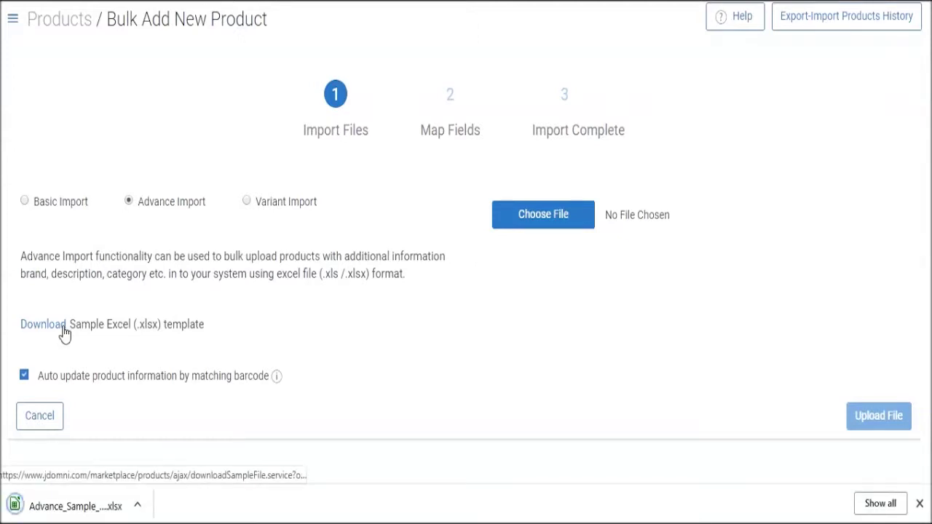
Open the sample template and review the SKU through Max Price(Enquiry) column headings.
click(49, 502)
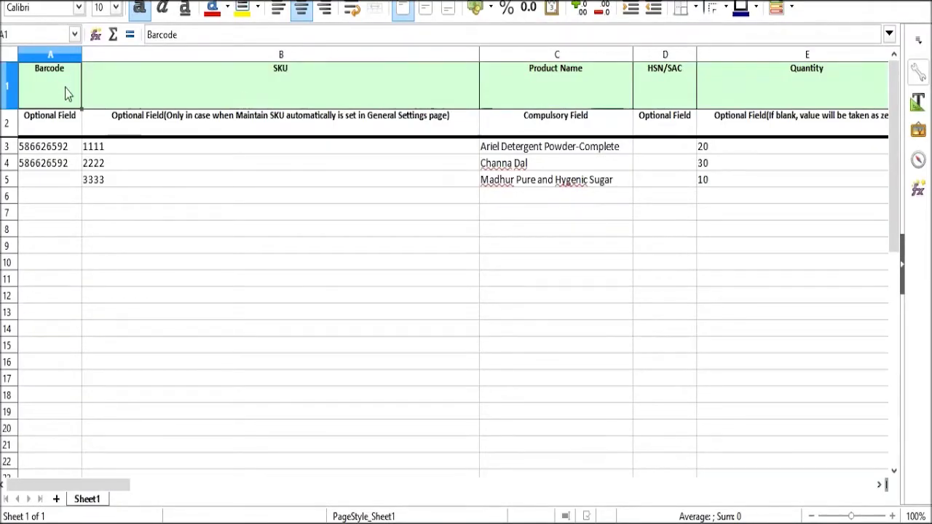
click(288, 99)
click(513, 101)
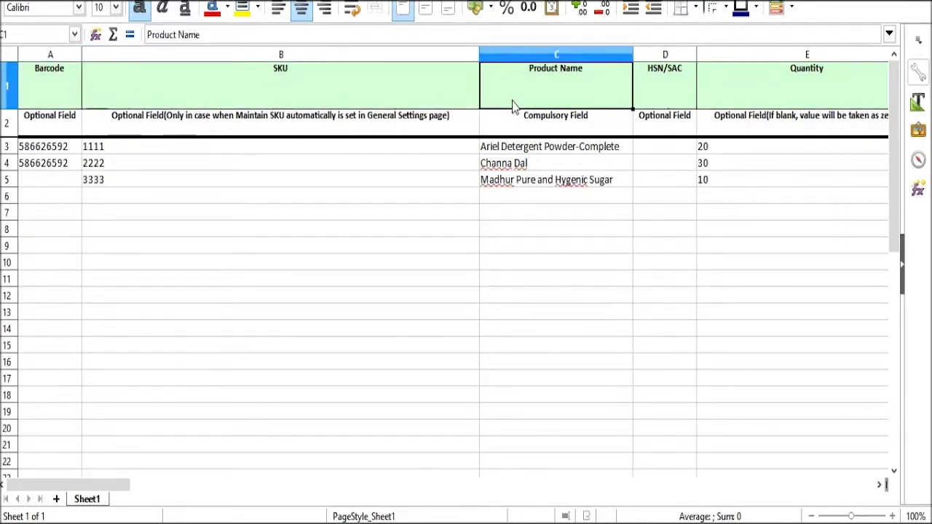
click(676, 97)
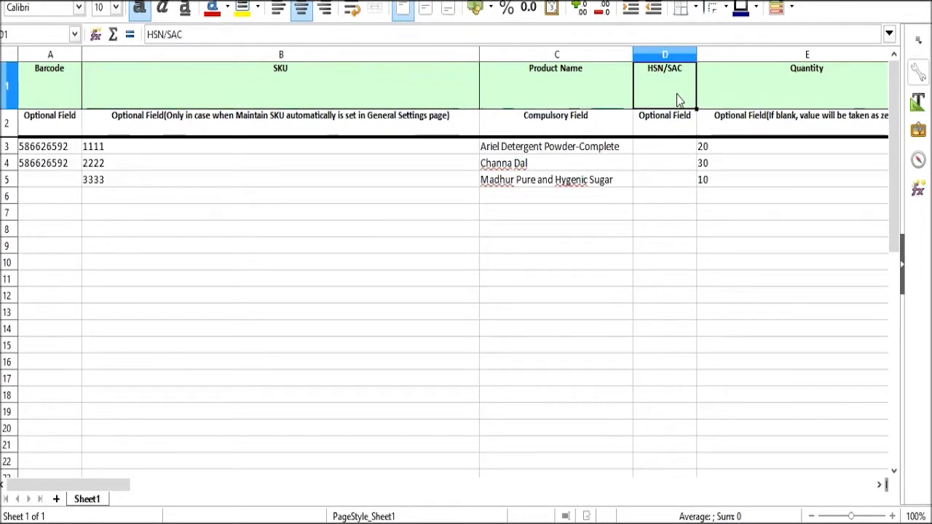
click(732, 99)
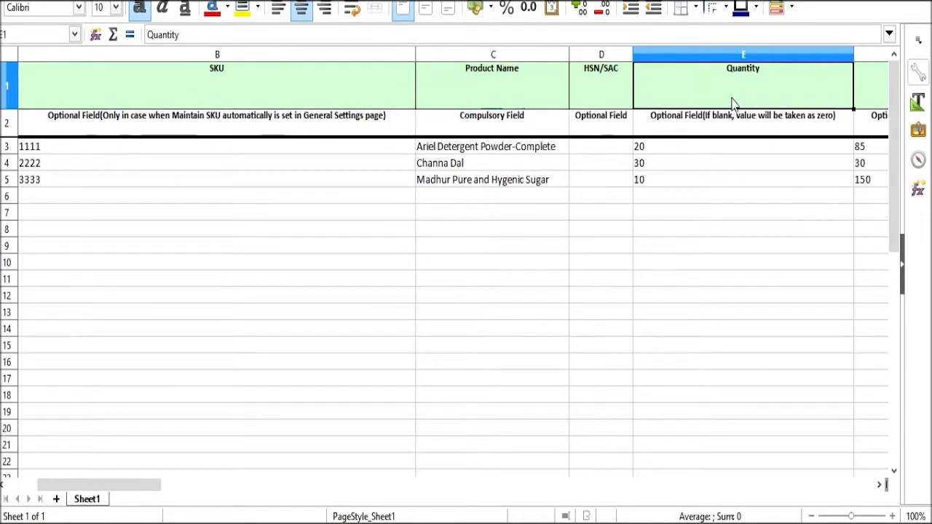
key(Right)
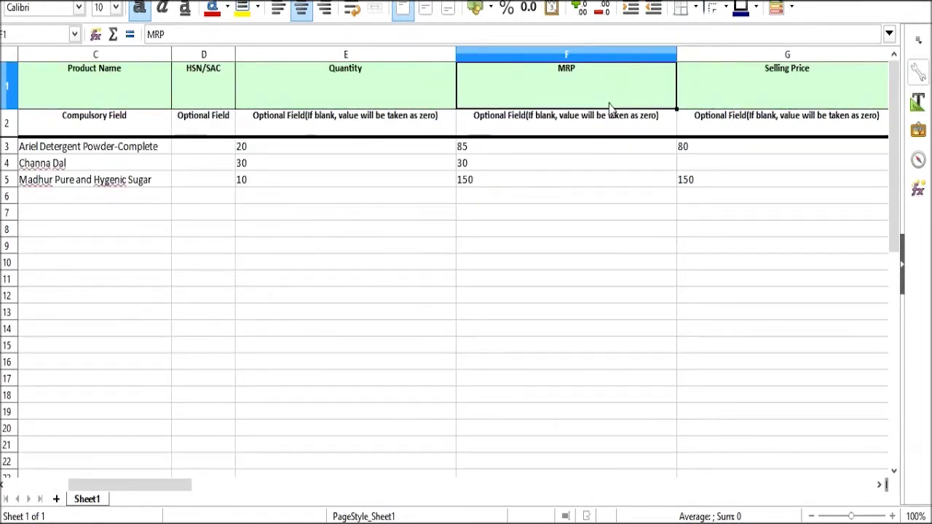
key(Right)
key(Right)
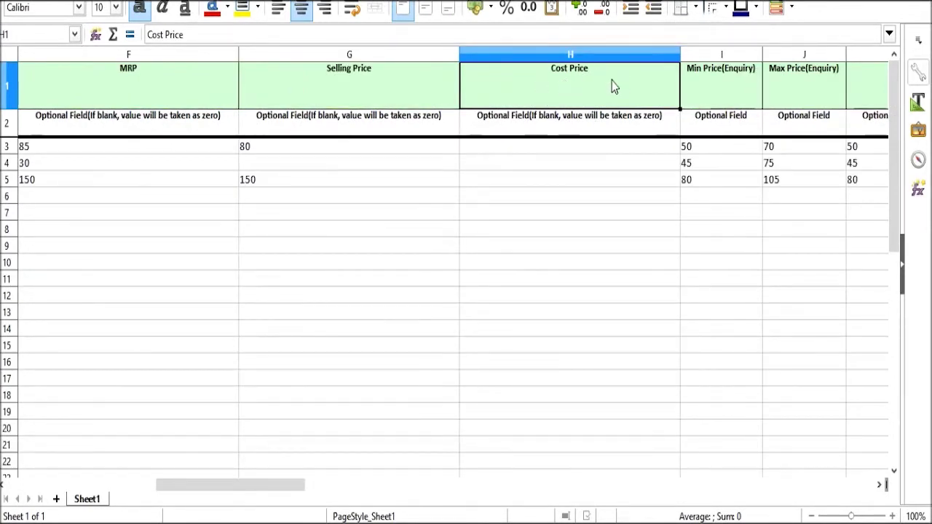
key(Right)
key(Right)
click(713, 87)
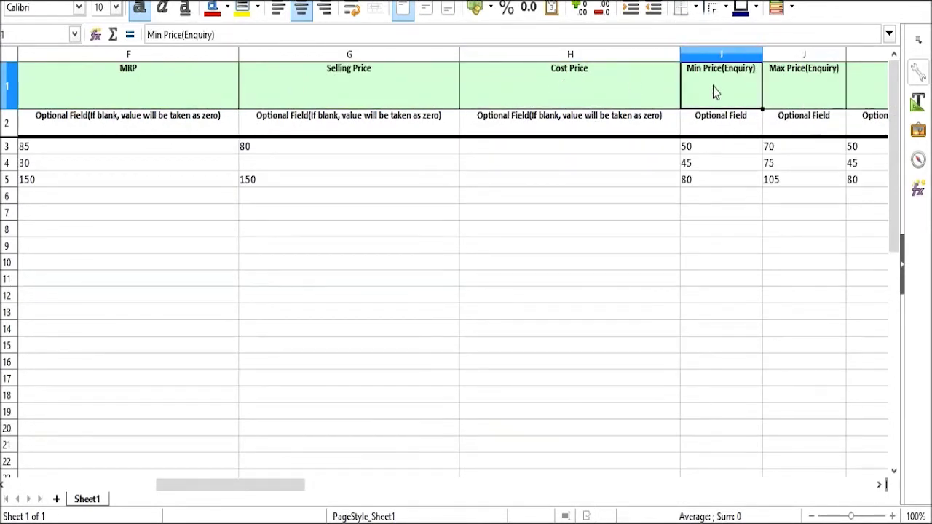
click(785, 90)
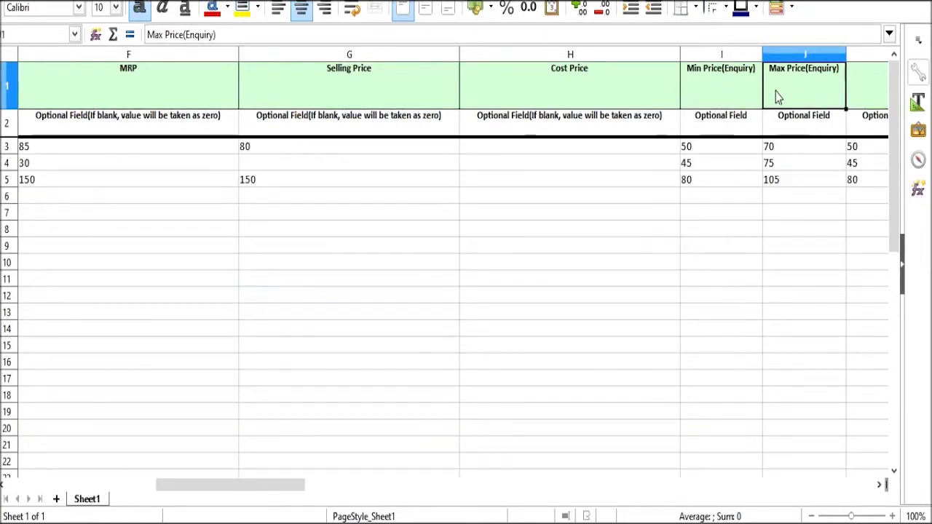
Review the order-quantity, Maharashtra tax, Product Packaging and Brand headings.
key(Right)
key(Right)
click(489, 99)
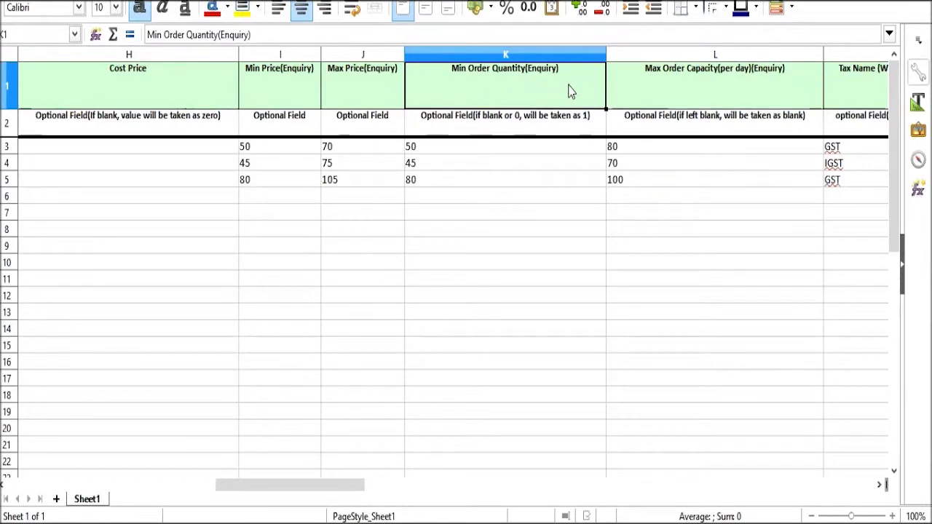
click(662, 89)
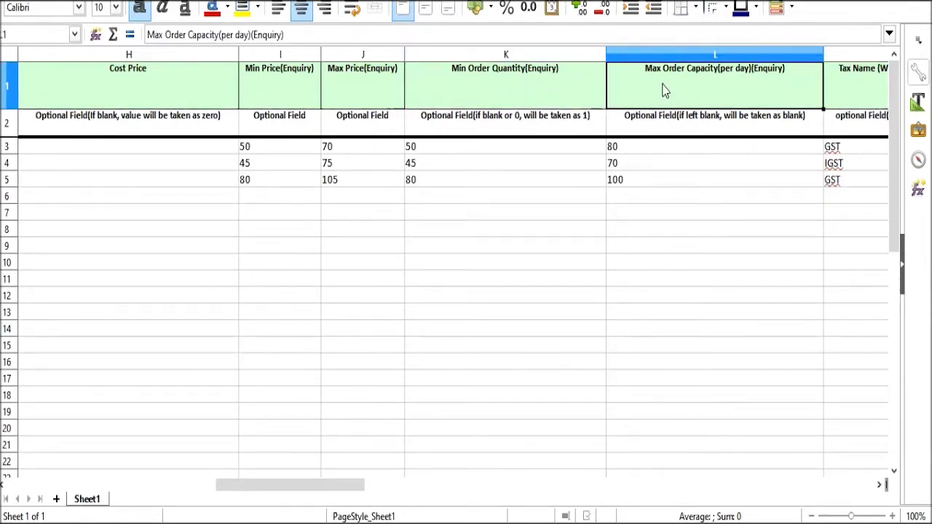
key(Right)
key(Right)
click(663, 90)
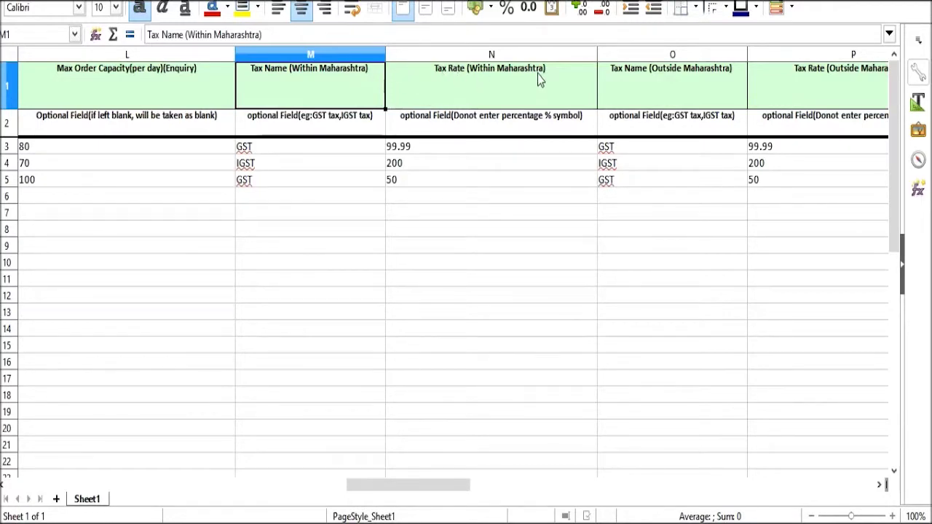
click(651, 96)
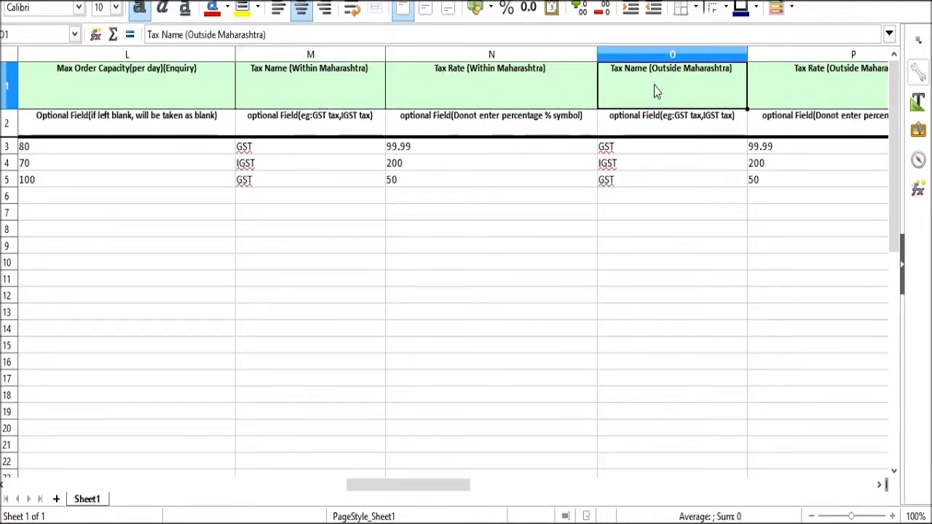
click(784, 88)
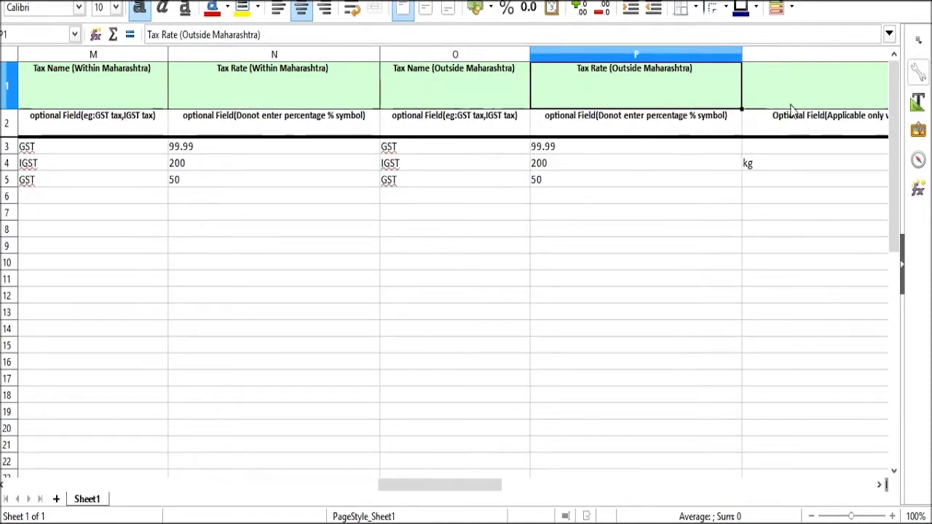
click(757, 101)
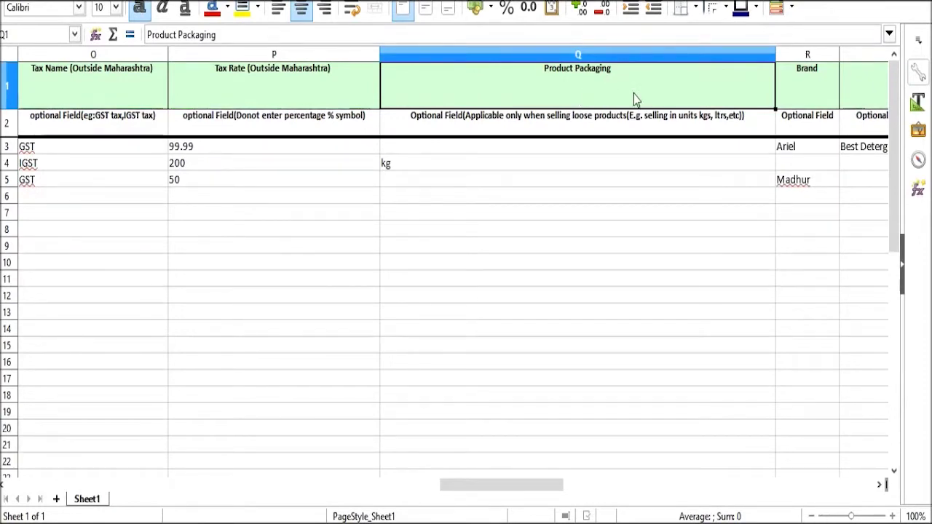
click(804, 106)
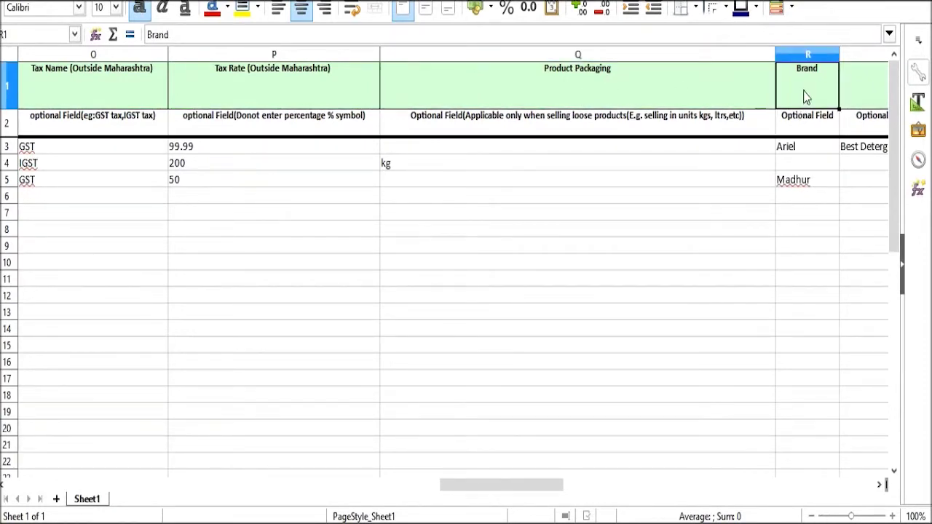
Review the Description, category levels, Default Image and Additional Image headings.
key(Right)
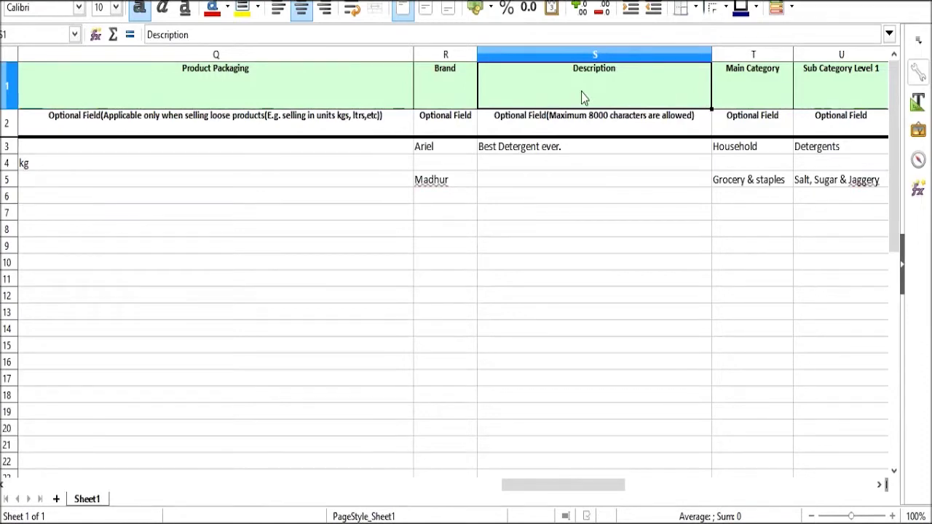
key(Right)
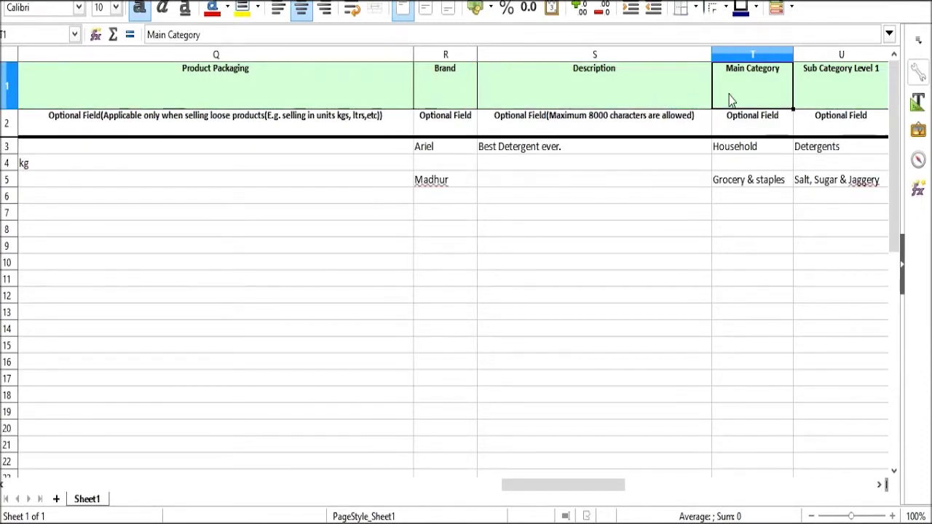
scroll(728, 99, right, 1)
click(473, 99)
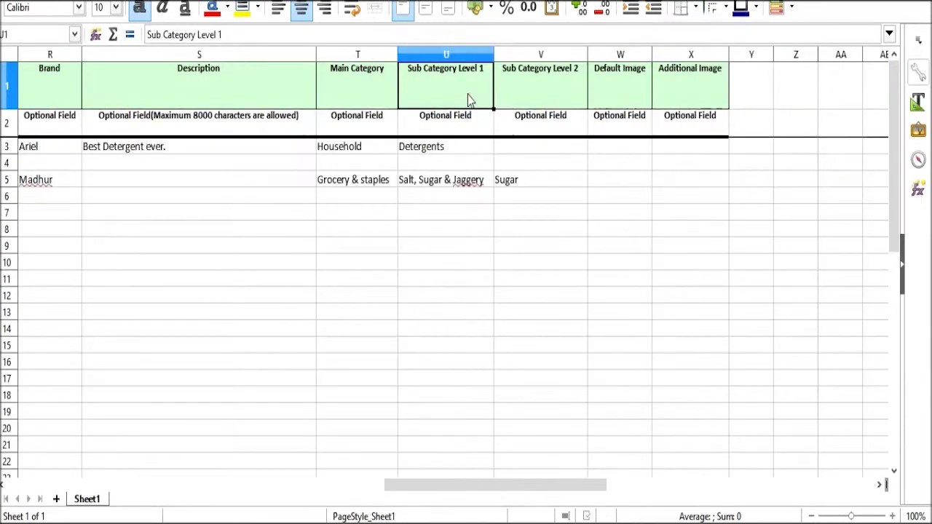
click(543, 98)
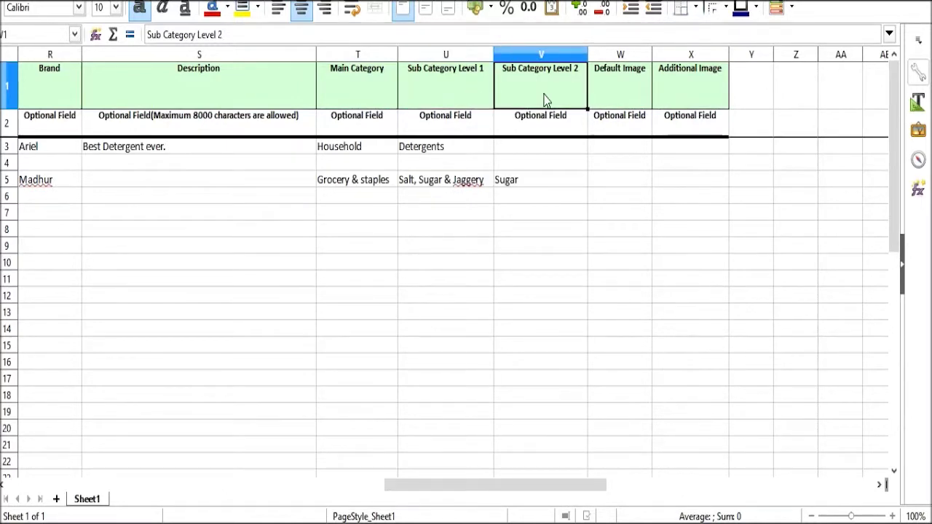
click(610, 96)
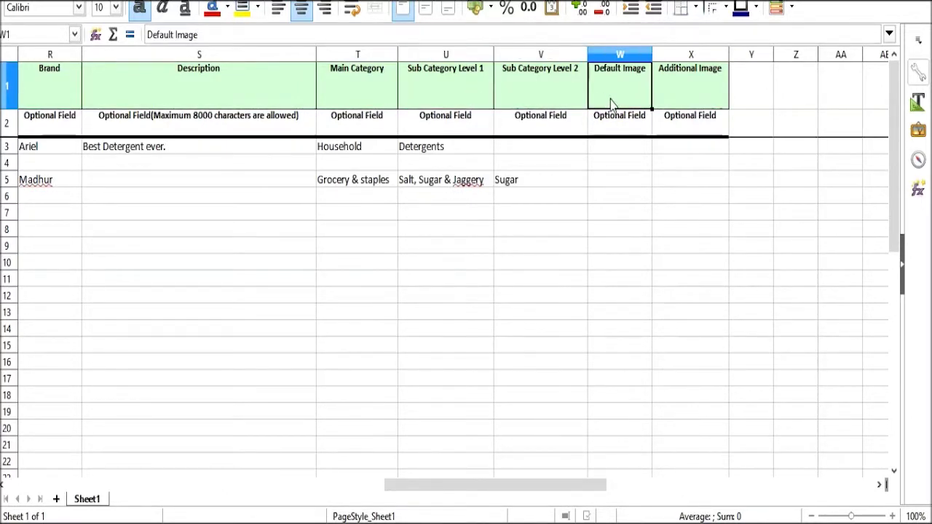
click(695, 93)
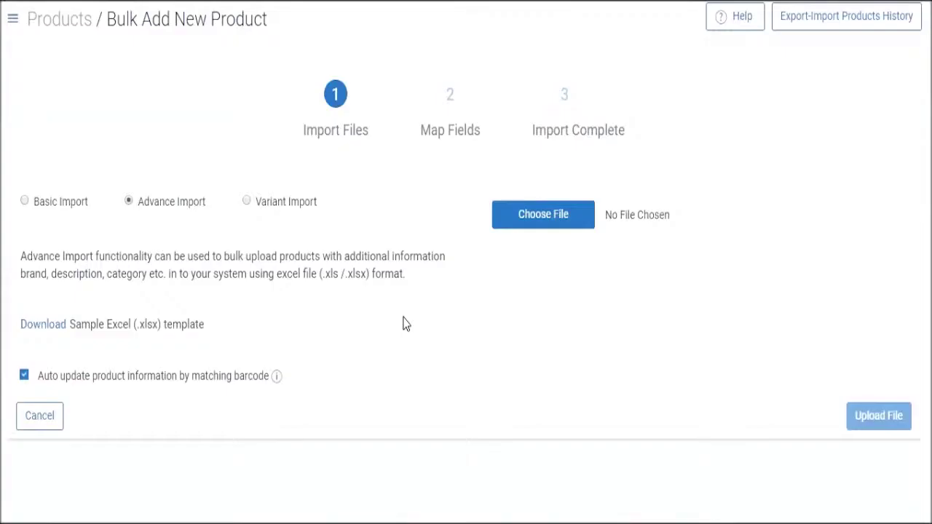
Choose Advance_Sample_Product_Import.xlsx as the import file and upload it.
click(527, 213)
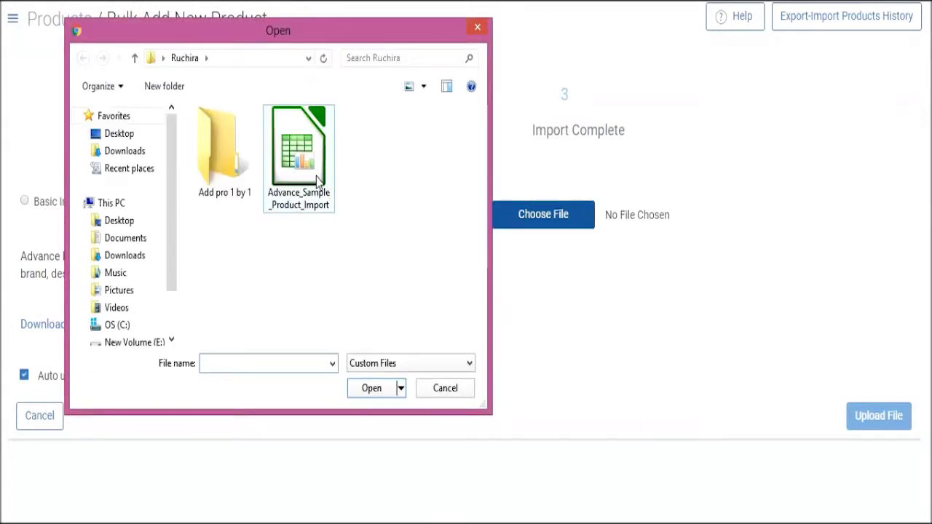
click(316, 178)
click(373, 390)
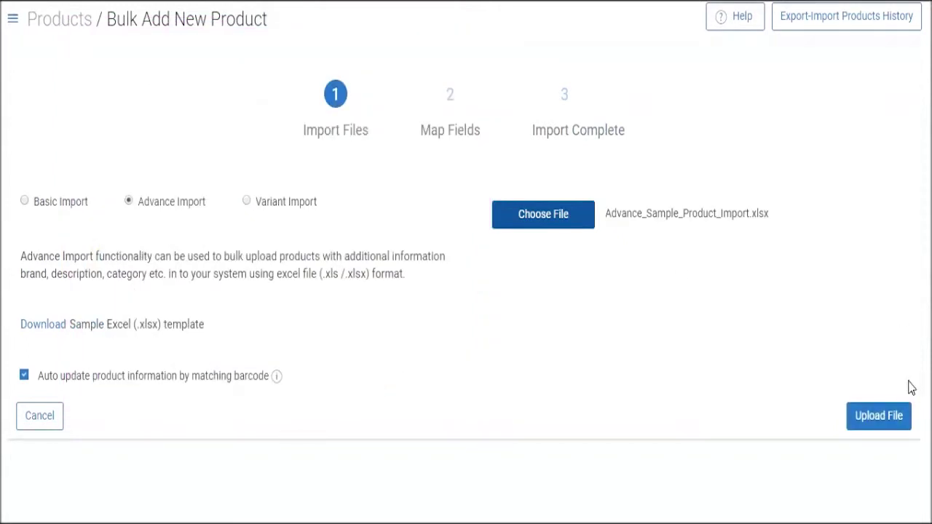
click(865, 423)
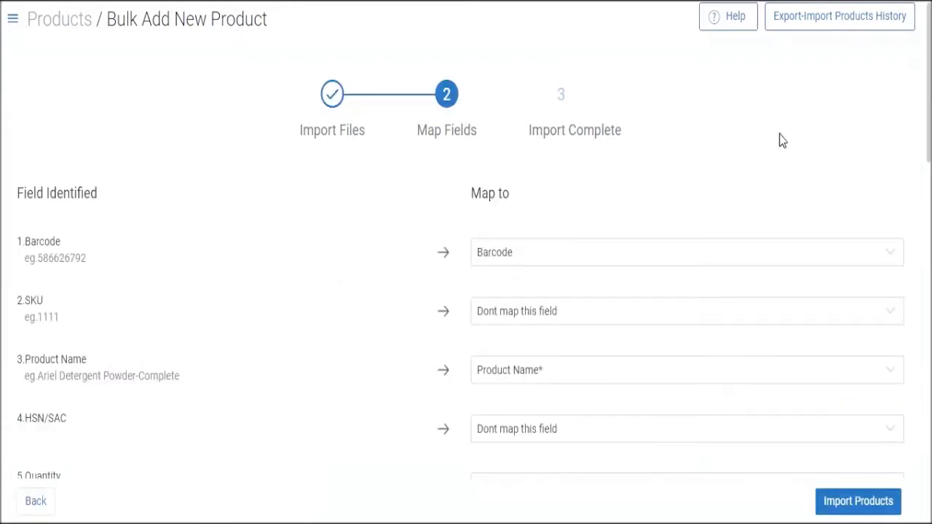
Map Min Price(Enquiry) and Max Price(Enquiry) to their matching fields.
scroll(164, 251, down, 4)
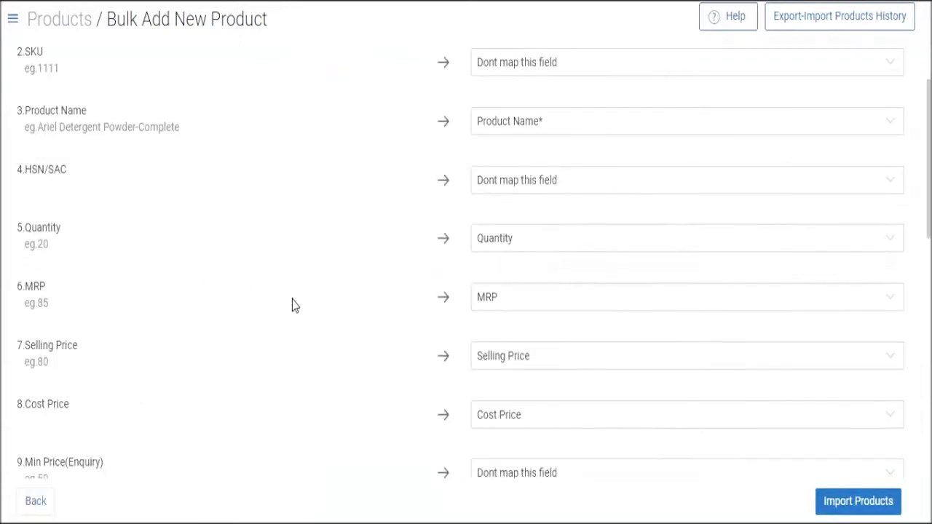
scroll(306, 297, down, 1)
scroll(489, 332, down, 1)
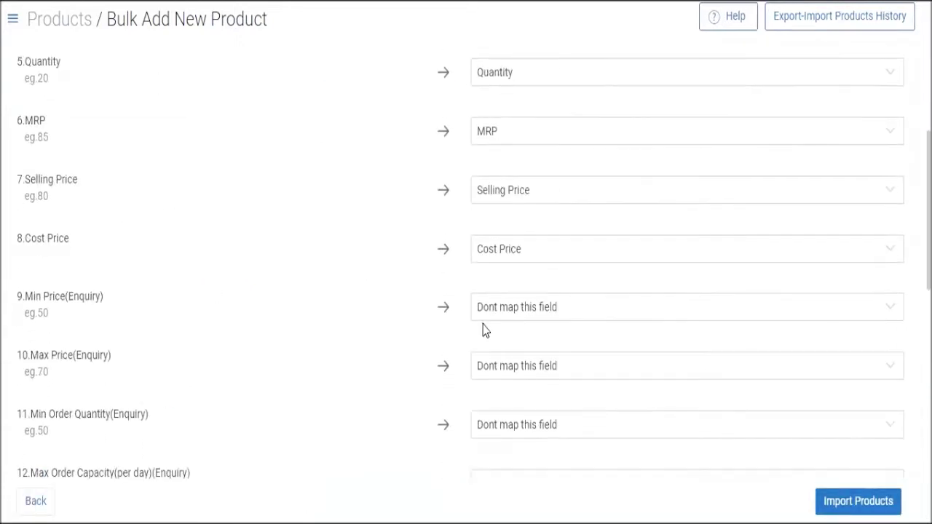
click(521, 315)
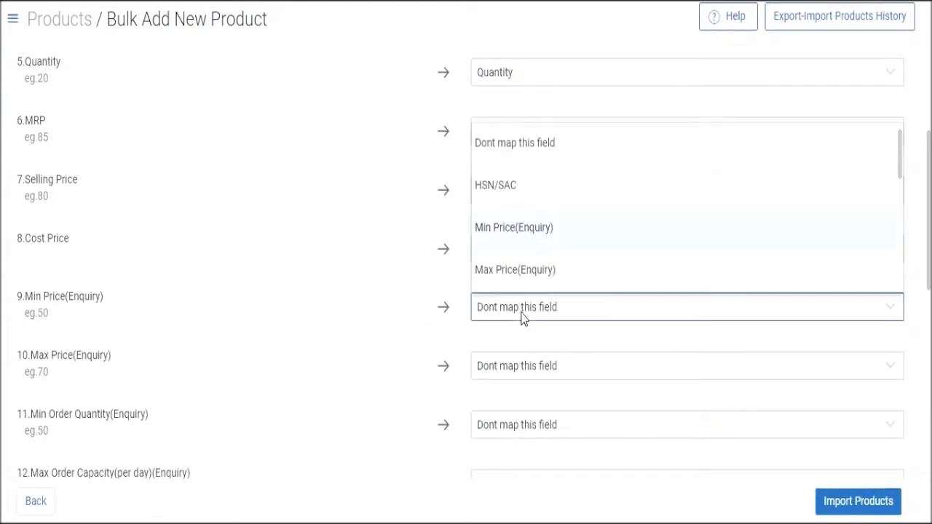
click(524, 246)
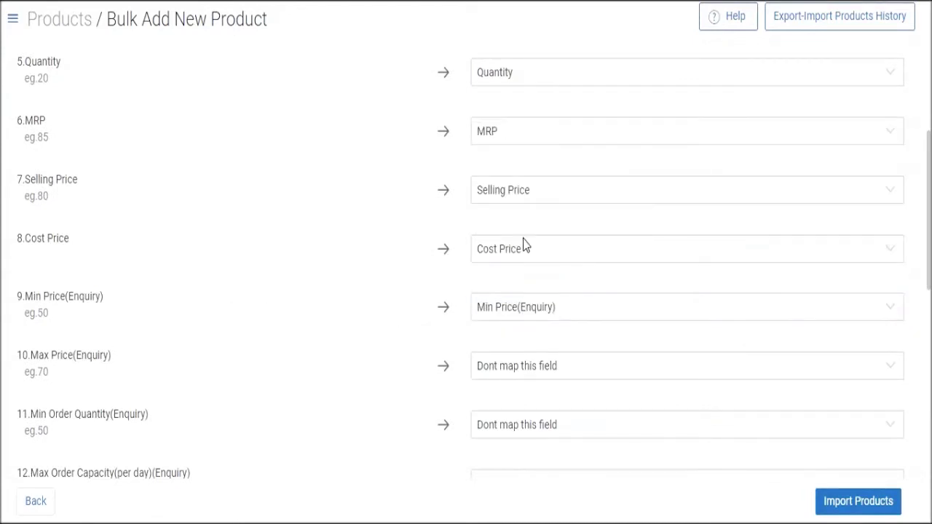
click(535, 370)
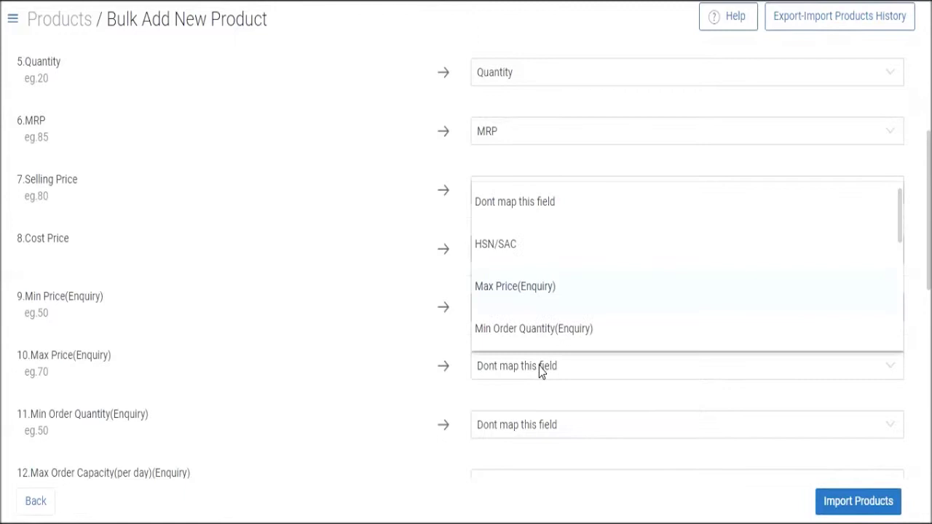
click(530, 304)
Map Min Order Quantity(Enquiry) and Max Order Capacity(per day)(Enquiry) to their matching fields.
scroll(408, 350, down, 1)
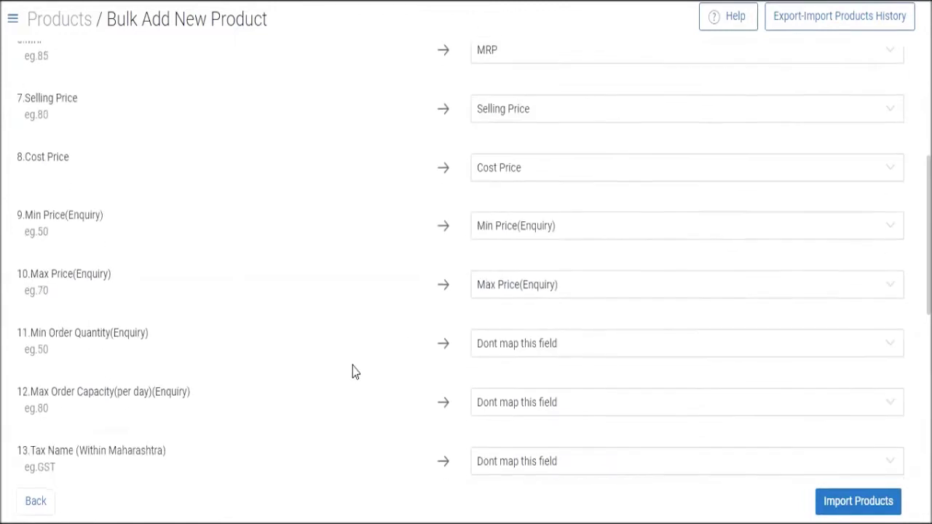
click(522, 346)
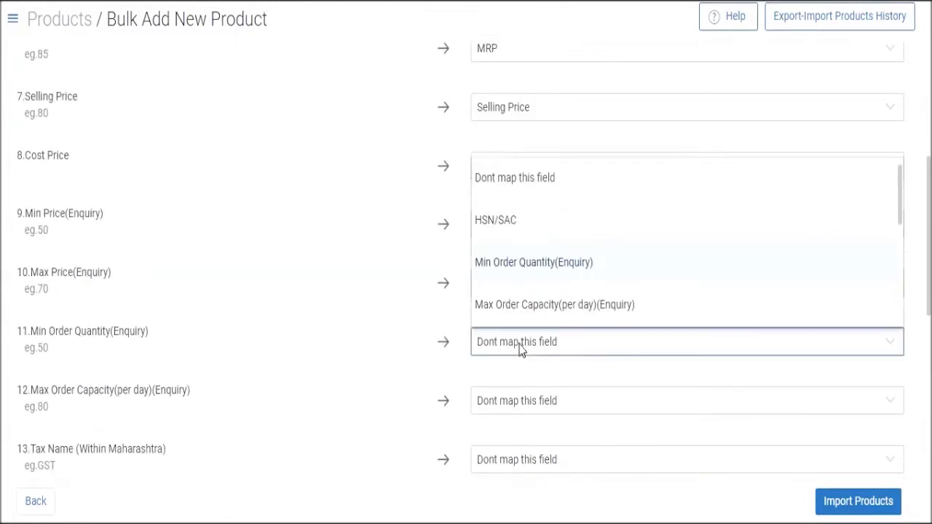
click(556, 281)
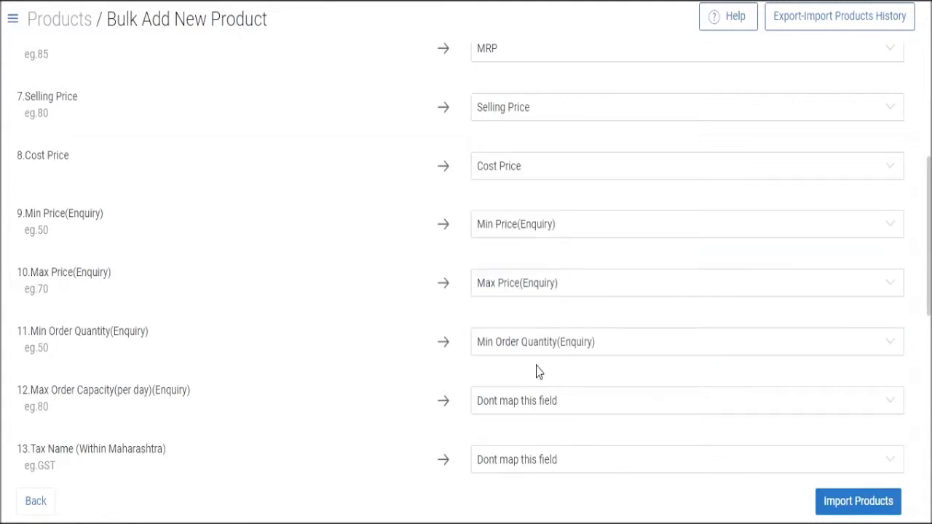
click(509, 405)
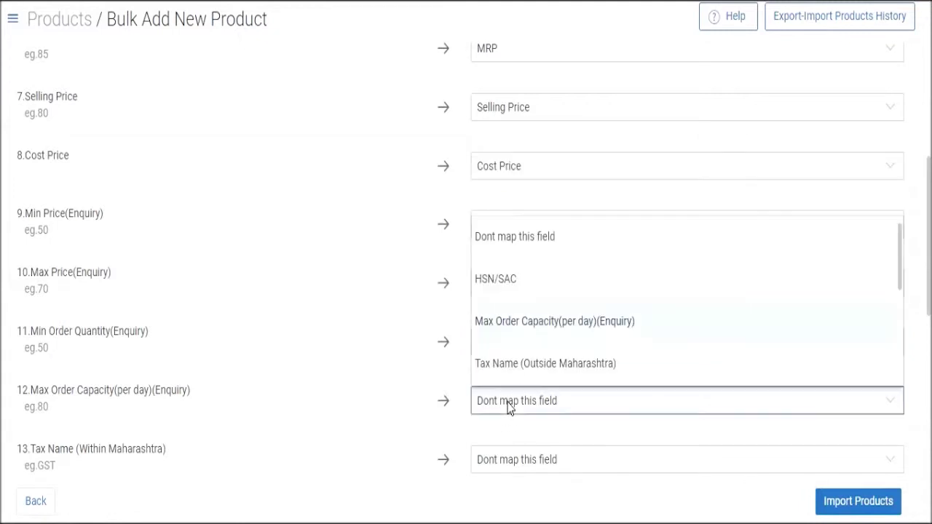
click(532, 337)
Import the products with these field mappings.
scroll(487, 349, down, 2)
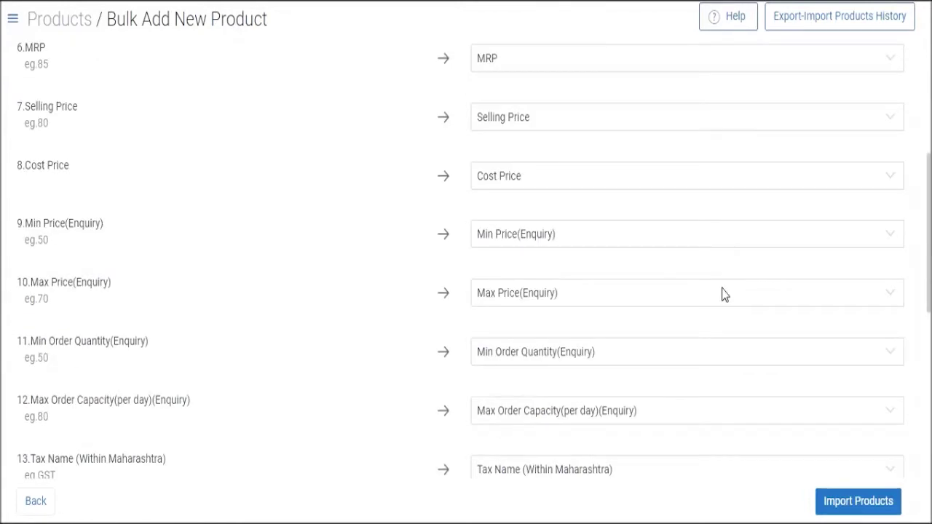
scroll(721, 294, down, 6)
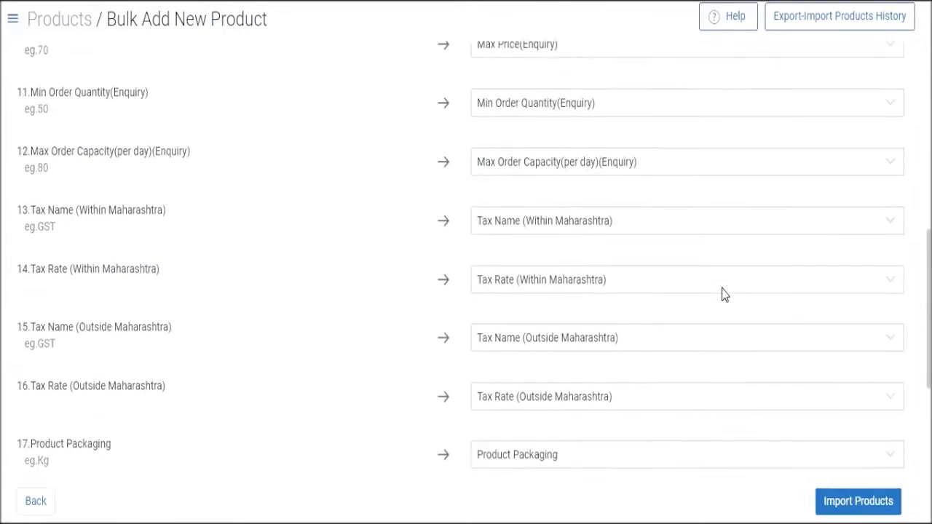
click(847, 507)
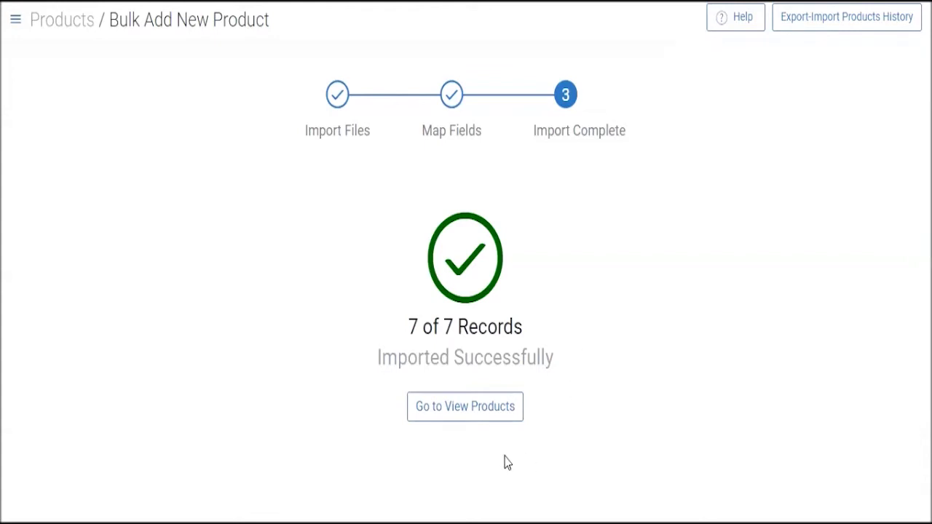
click(475, 423)
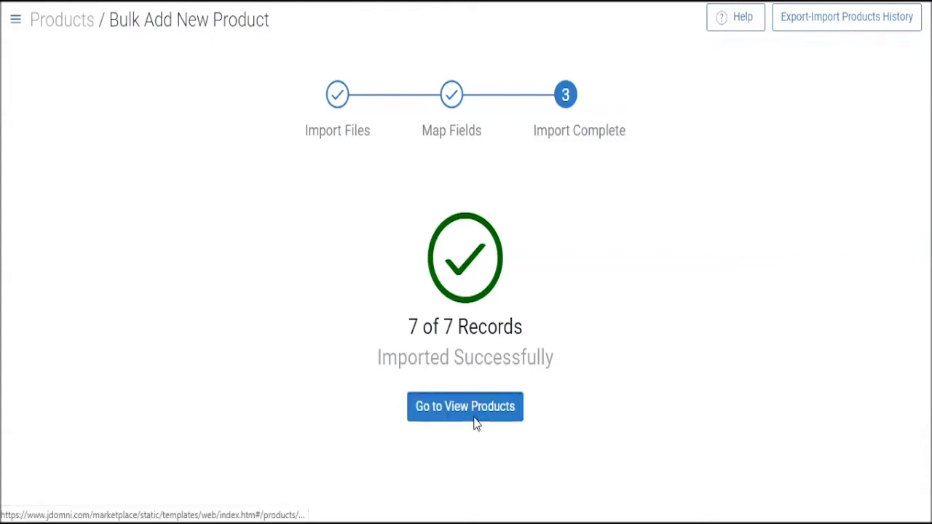
Scroll the product list to find imported items like Channa Dal by Tata.
scroll(411, 233, down, 1)
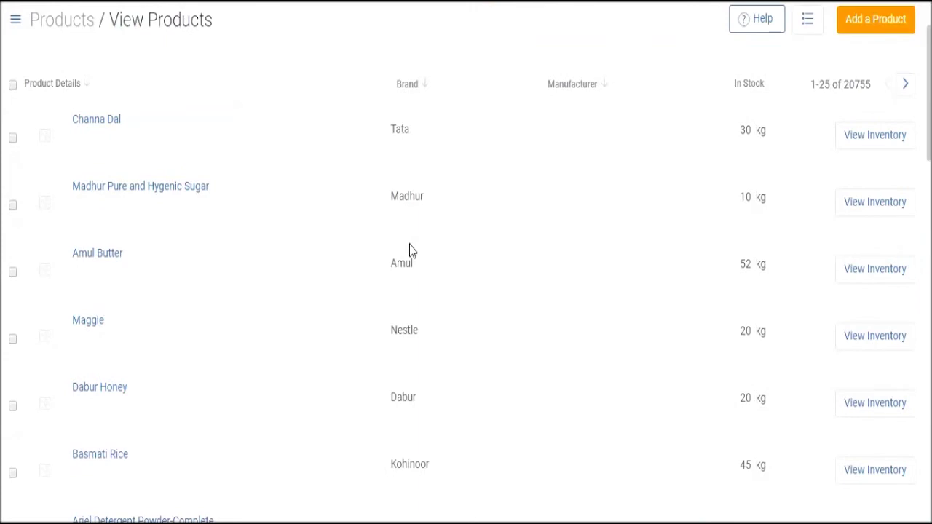